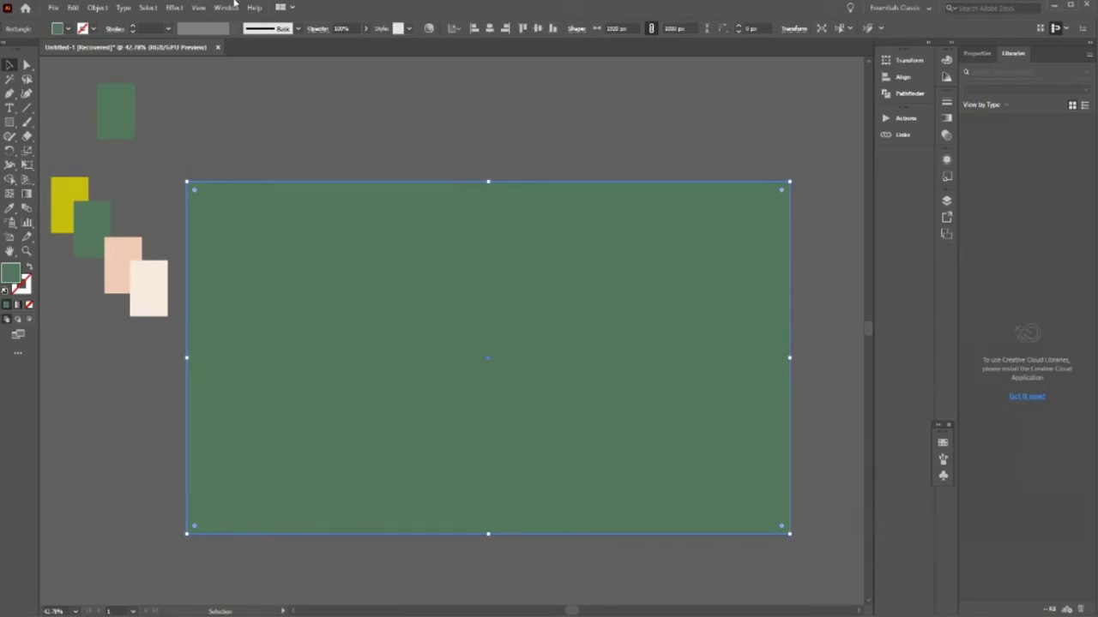
Open the Effect menu's Texture submenu for the green rectangle.
{"action": "left_click", "coordinate": [174, 7]}
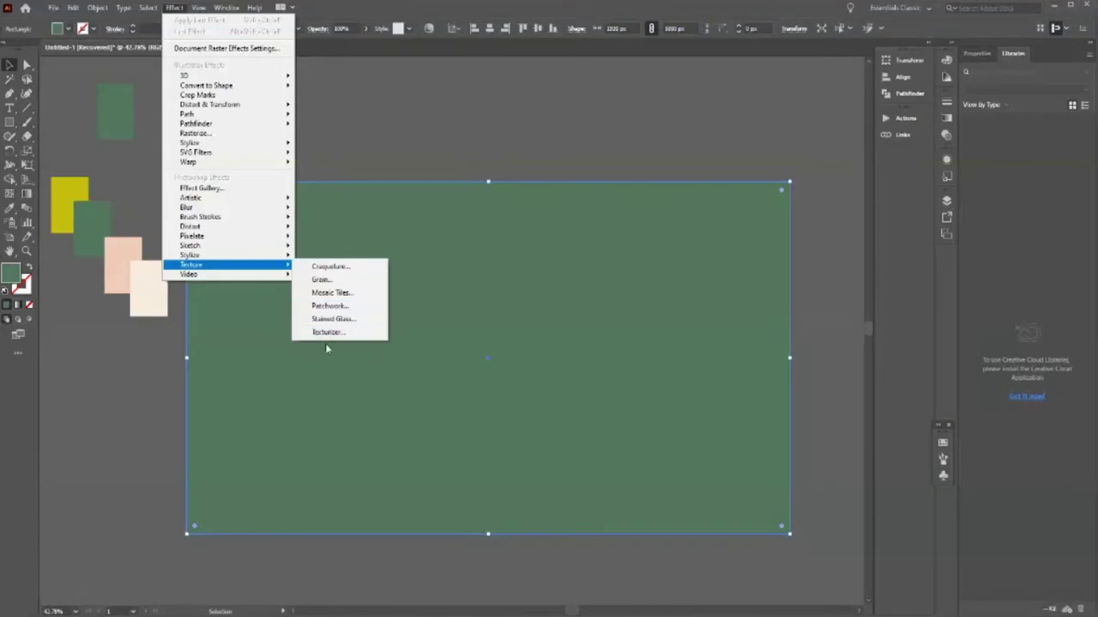
{"action": "mouse_move", "coordinate": [191, 265]}
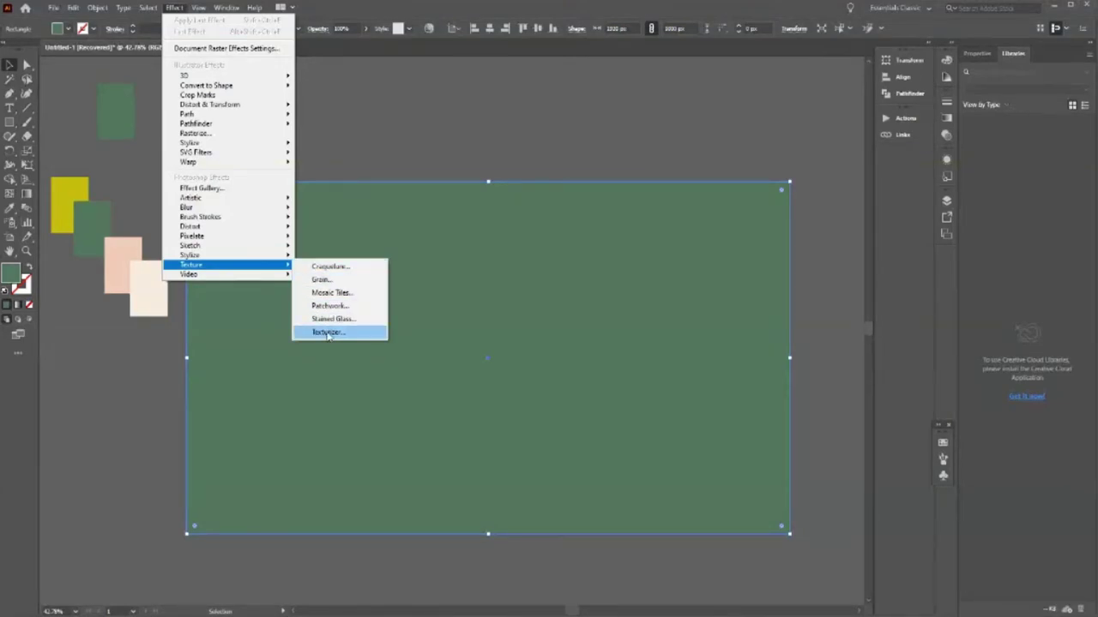
Apply a Regular Grain texture to the green rectangle with intensity lowered to about 14.
{"action": "left_click", "coordinate": [329, 283]}
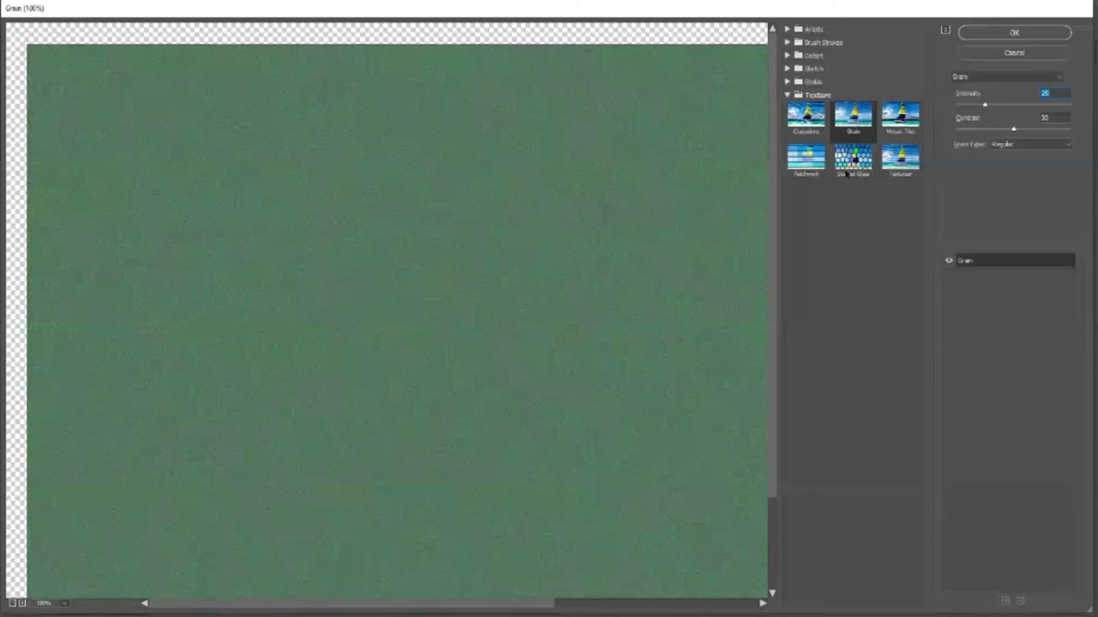
{"action": "left_click_drag", "start_coordinate": [984, 105], "coordinate": [972, 105]}
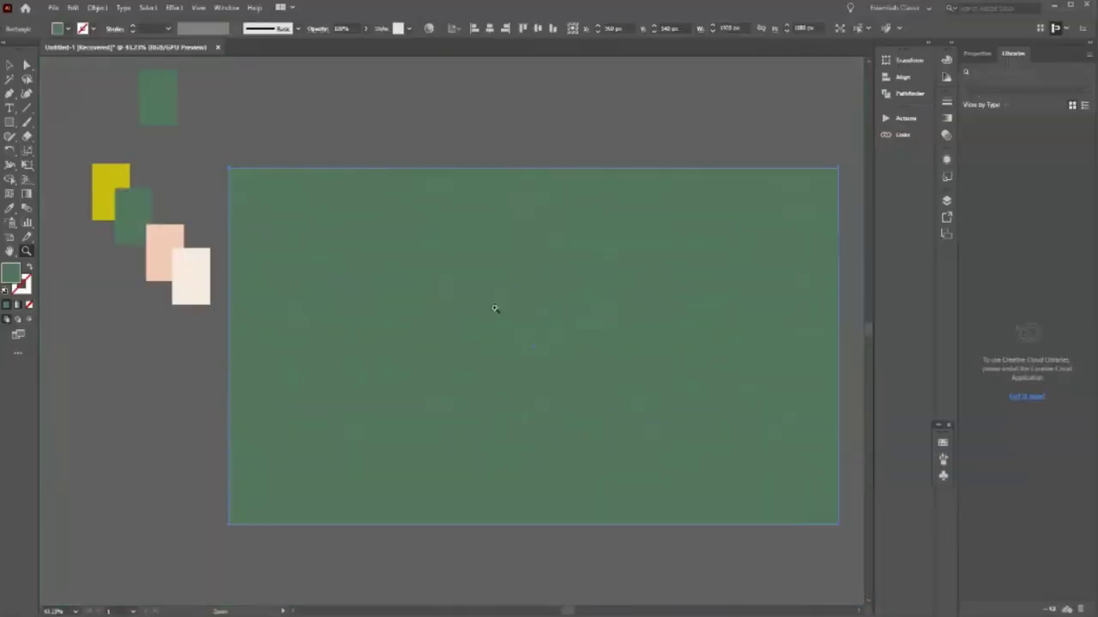
Zoom in to inspect the grain texture, then zoom back out to the whole artboard.
{"action": "left_click", "coordinate": [498, 306]}
{"action": "left_click", "coordinate": [438, 309]}
{"action": "left_click", "coordinate": [489, 274]}
{"action": "left_click_drag", "start_coordinate": [637, 435], "coordinate": [344, 211]}
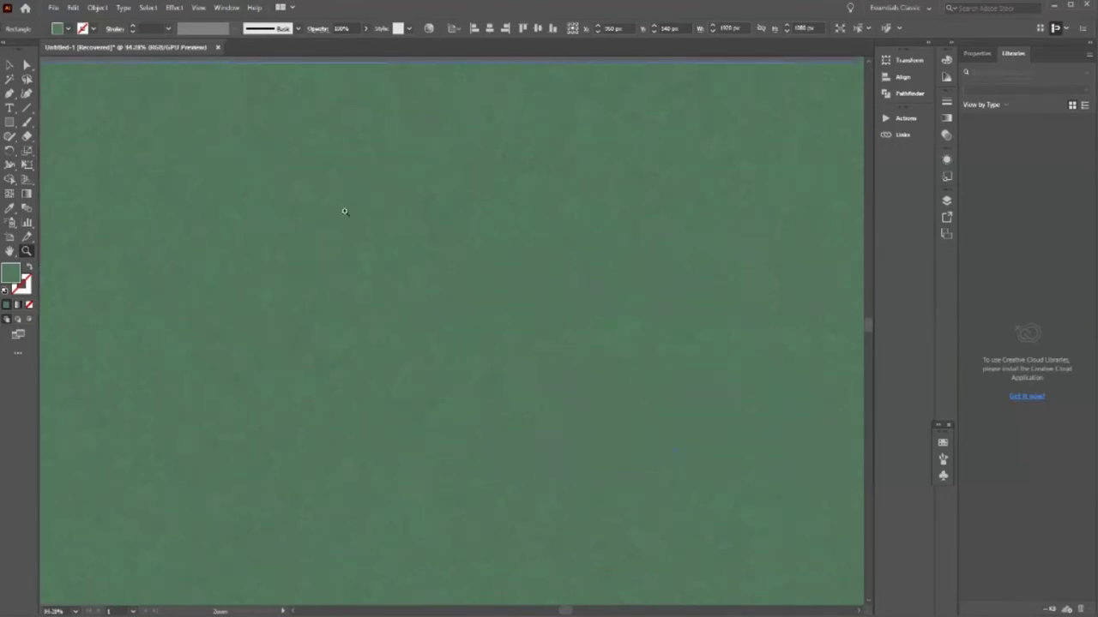
{"action": "left_click_drag", "start_coordinate": [409, 230], "coordinate": [191, 163]}
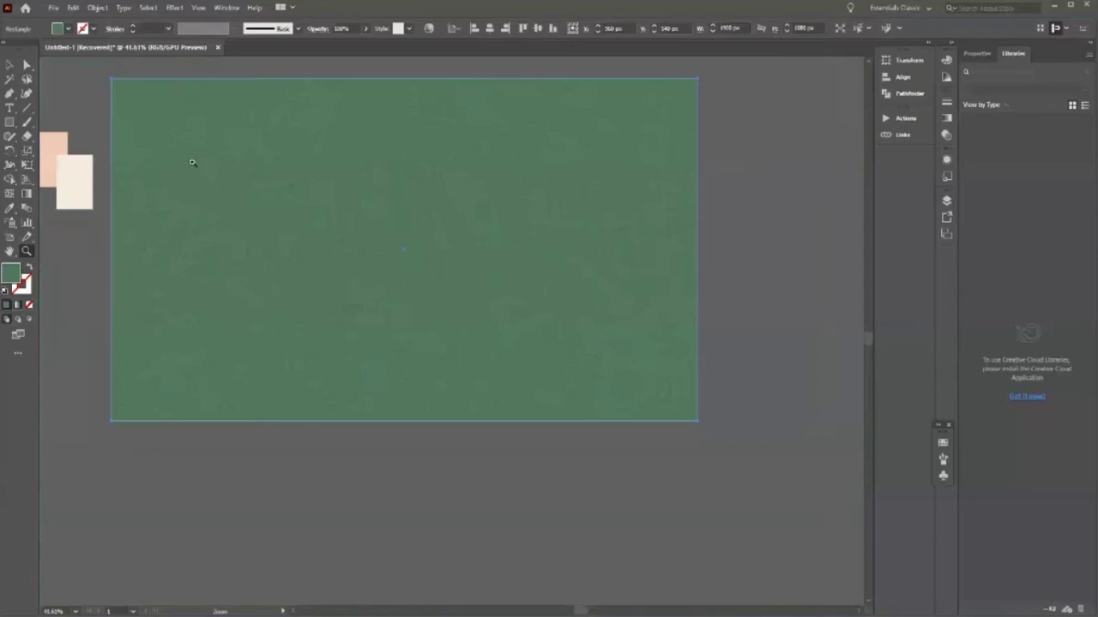
{"action": "left_click_drag", "start_coordinate": [301, 188], "coordinate": [378, 335]}
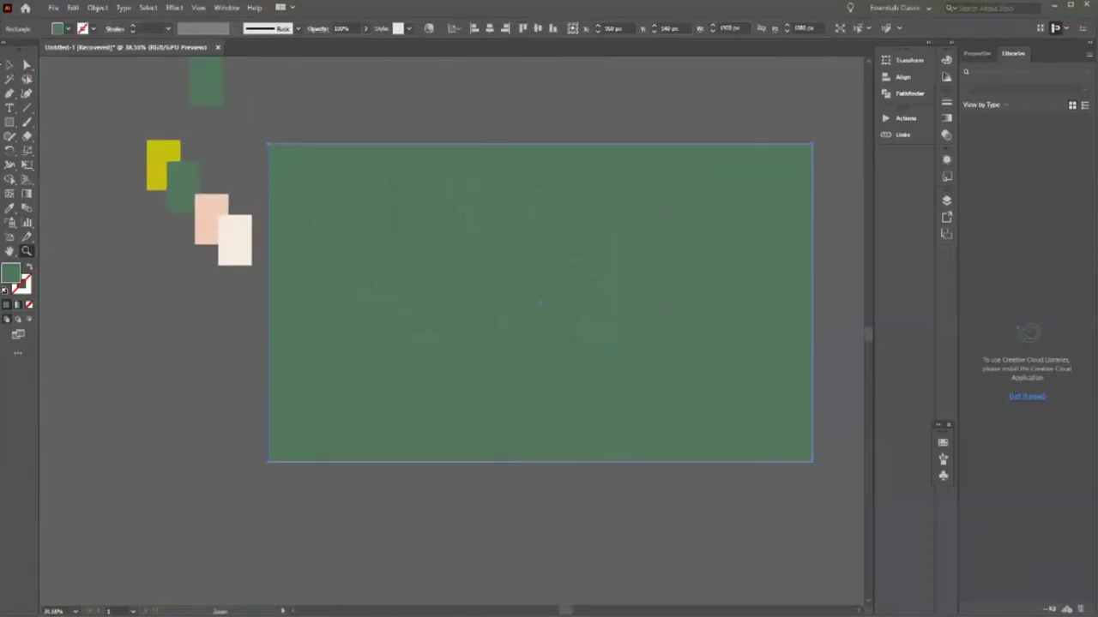
Place the cream swatch rectangle at the artboard's top and stretch it over the upper two-thirds.
{"action": "key", "text": "v"}
{"action": "left_click_drag", "start_coordinate": [232, 258], "coordinate": [288, 181]}
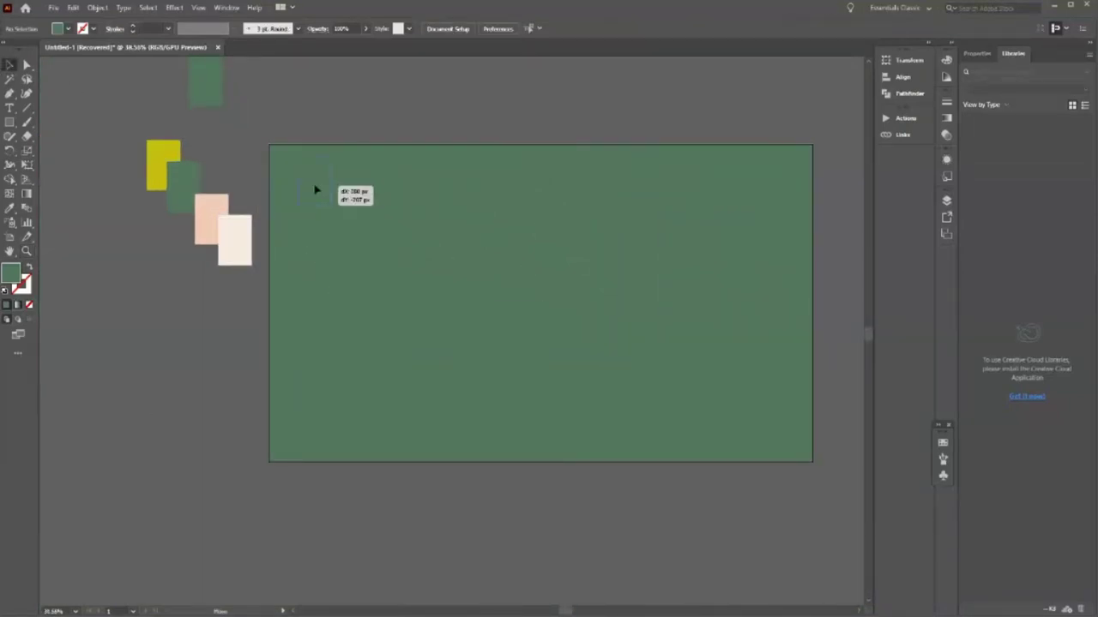
{"action": "left_click_drag", "start_coordinate": [288, 181], "coordinate": [774, 245]}
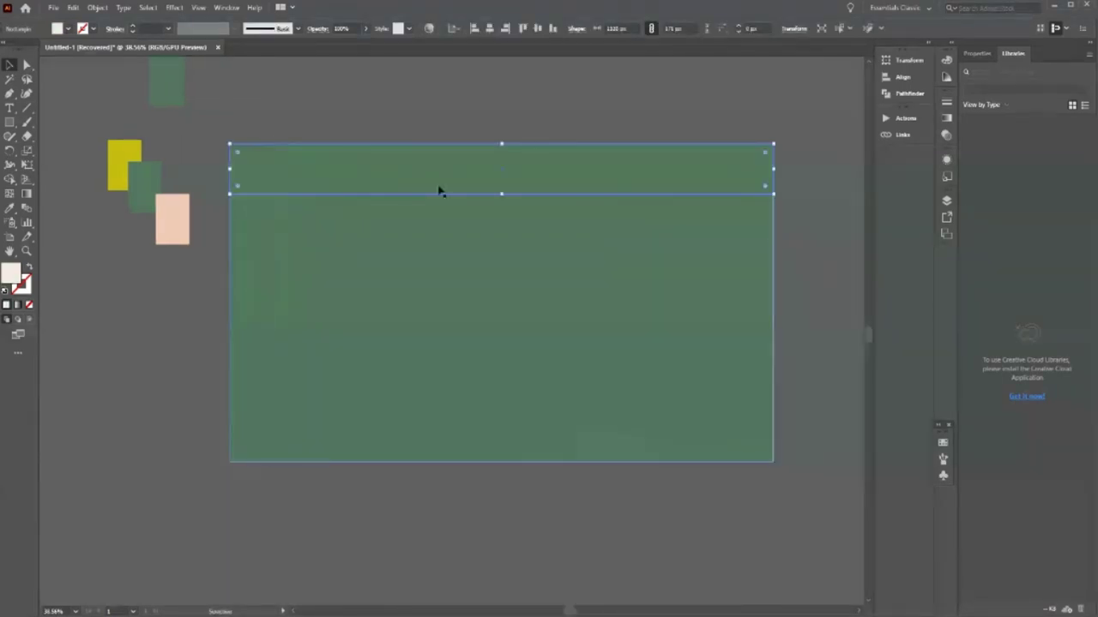
{"action": "left_click_drag", "start_coordinate": [438, 190], "coordinate": [483, 384]}
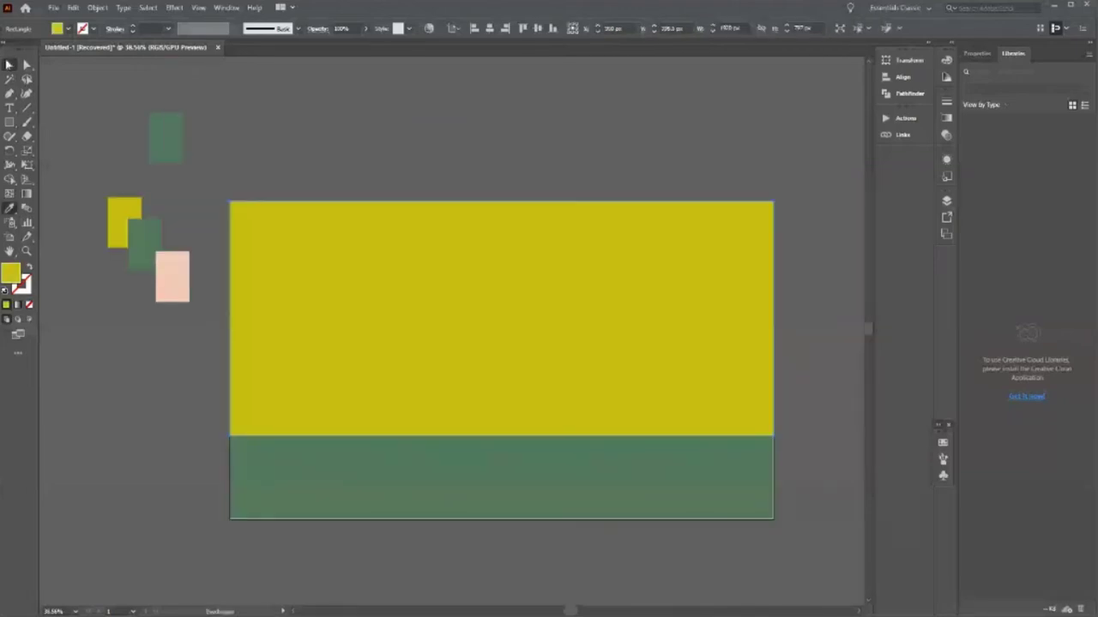
Change the upper rectangle's fill to tan and zoom in on it.
{"action": "left_click", "coordinate": [67, 28]}
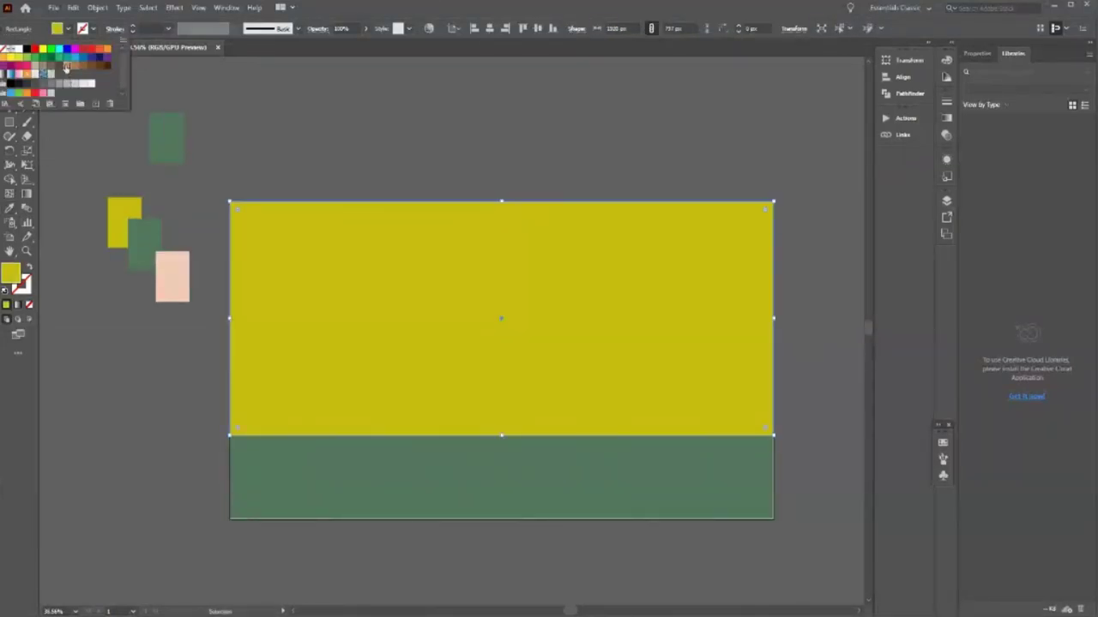
{"action": "left_click", "coordinate": [66, 66]}
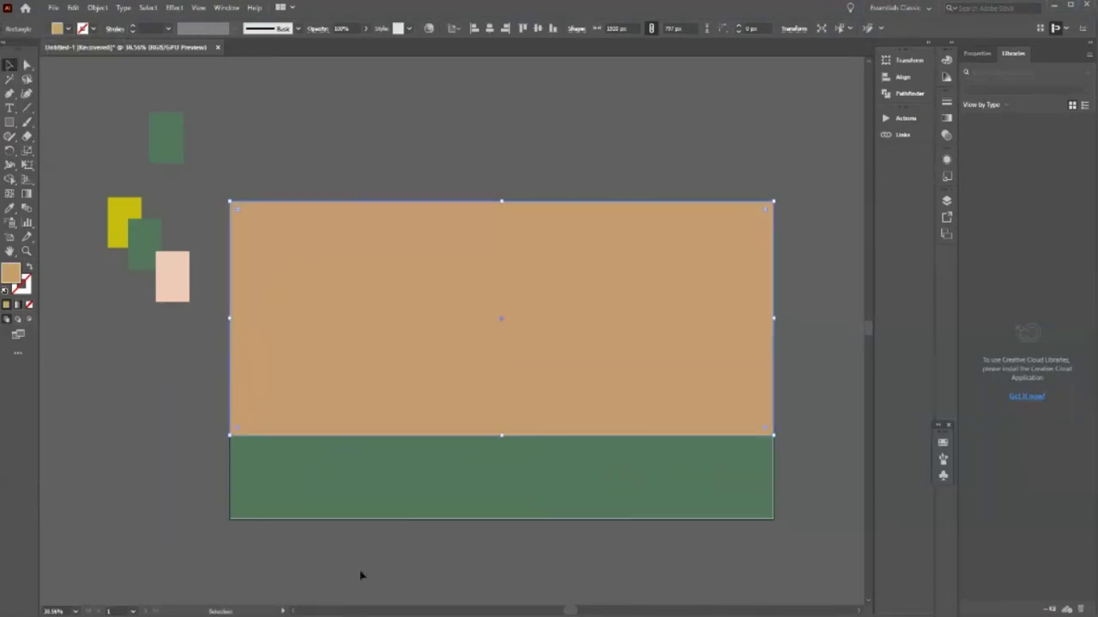
{"action": "key", "text": "z"}
{"action": "left_click_drag", "start_coordinate": [594, 254], "coordinate": [629, 315]}
{"action": "left_click", "coordinate": [629, 314]}
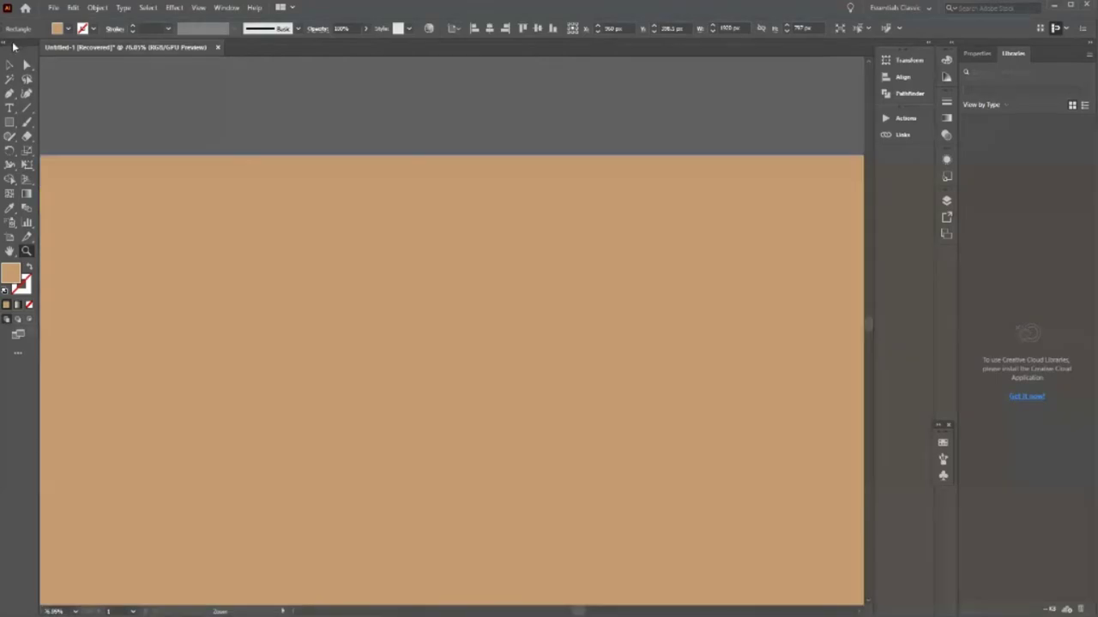
Open the Grain texture effect settings for the tan rectangle.
{"action": "left_click", "coordinate": [9, 64]}
{"action": "left_click", "coordinate": [174, 6]}
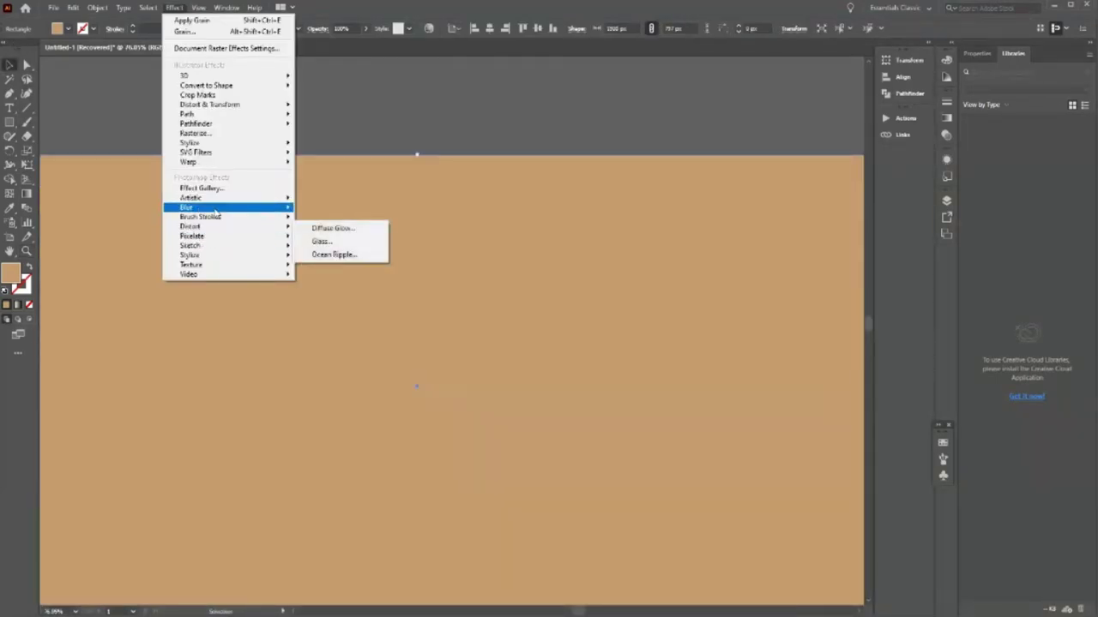
{"action": "mouse_move", "coordinate": [192, 265]}
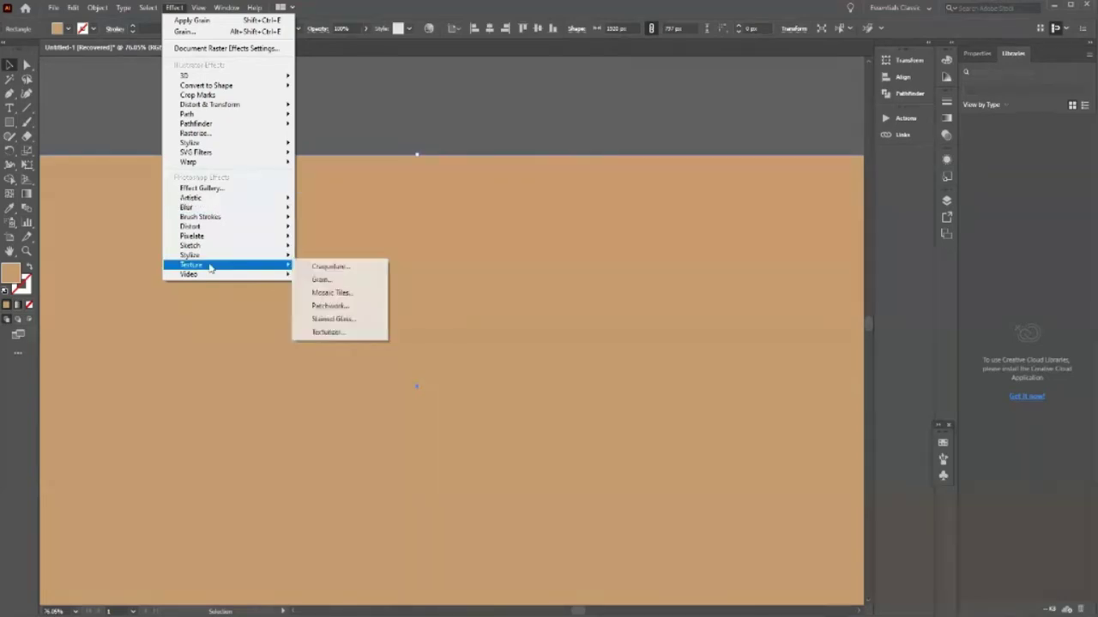
{"action": "left_click", "coordinate": [319, 282]}
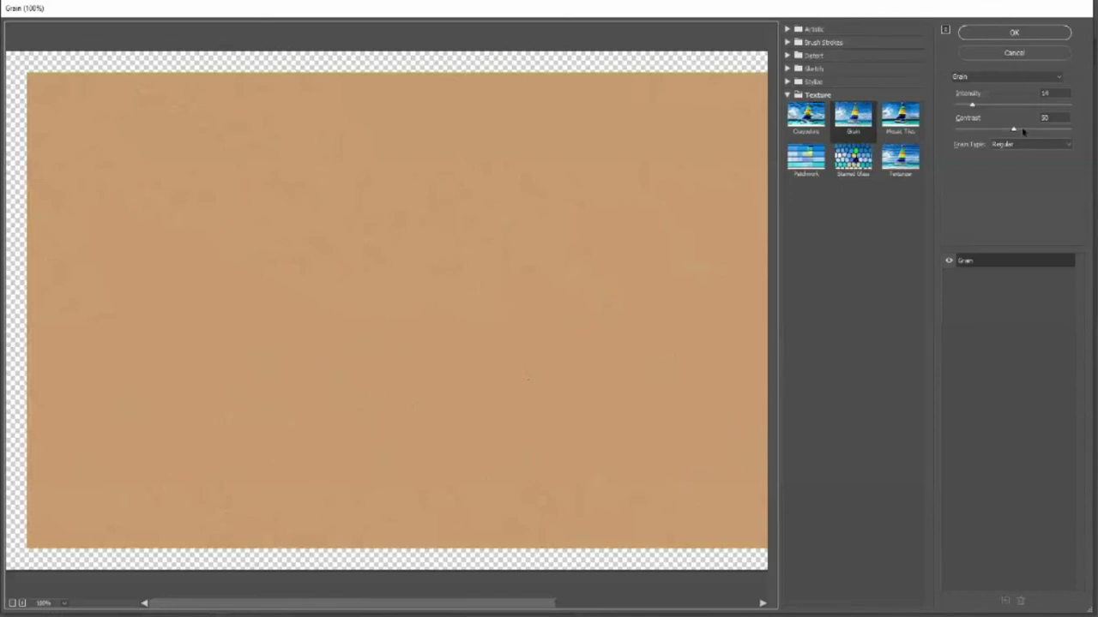
Keep Grain as the filter and raise its intensity for a coarser texture.
{"action": "left_click", "coordinate": [1005, 79]}
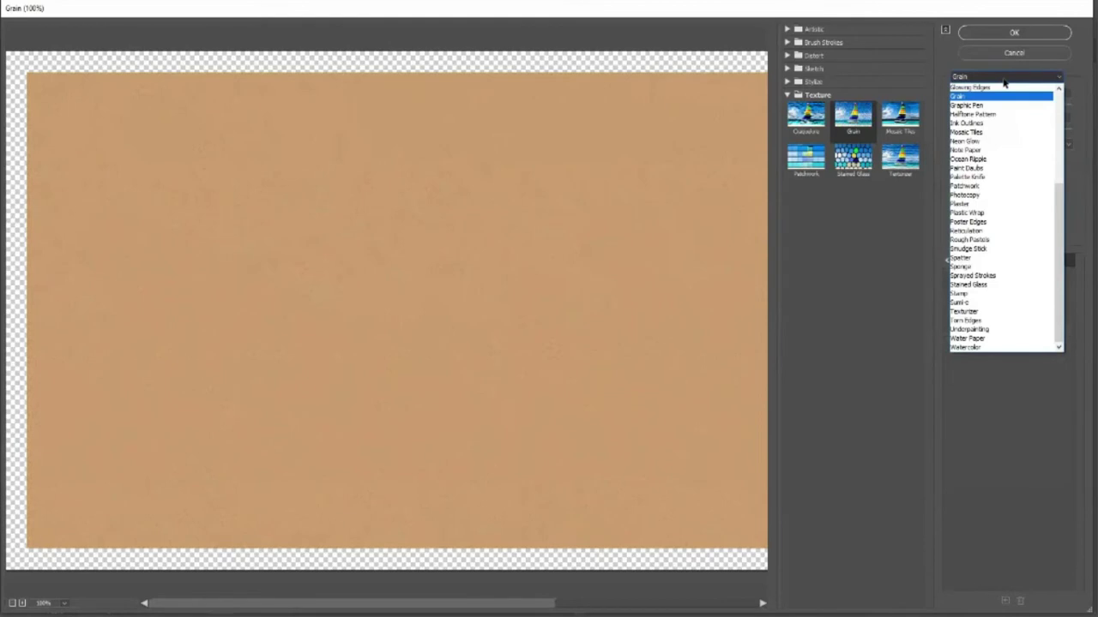
{"action": "left_click", "coordinate": [1004, 79]}
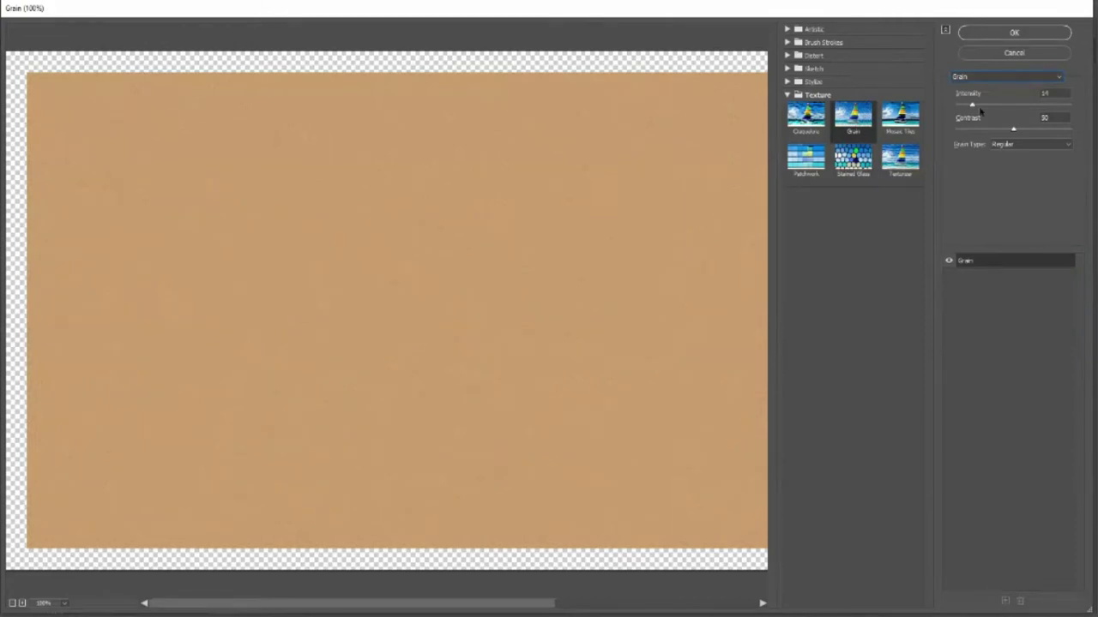
{"action": "left_click_drag", "start_coordinate": [971, 103], "coordinate": [1024, 117]}
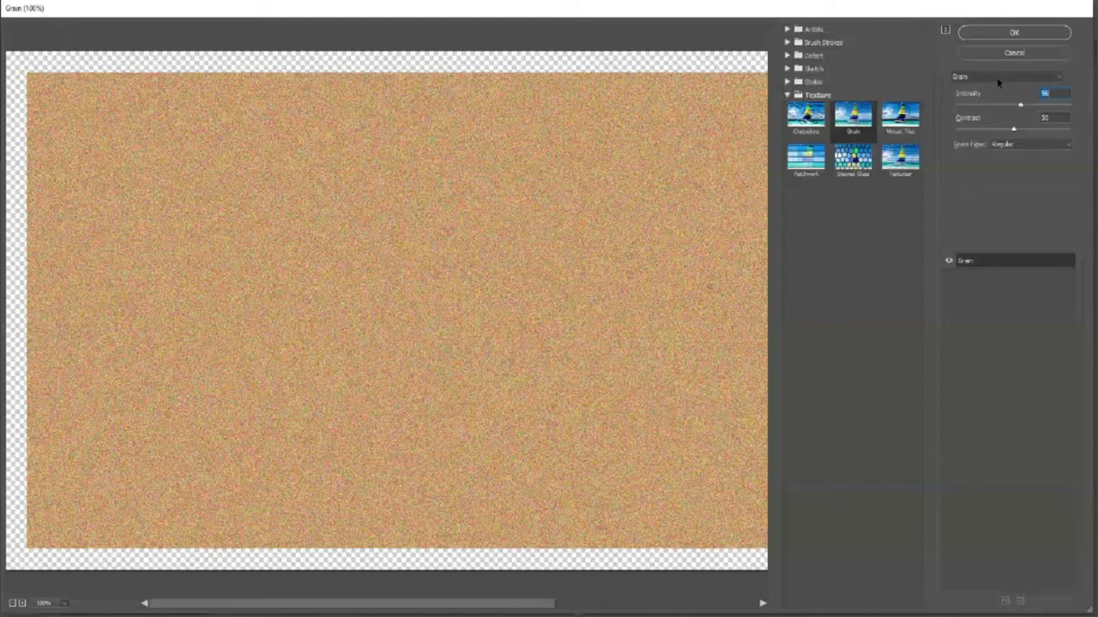
{"action": "scroll", "coordinate": [997, 77], "scroll_direction": "down", "scroll_amount": 1}
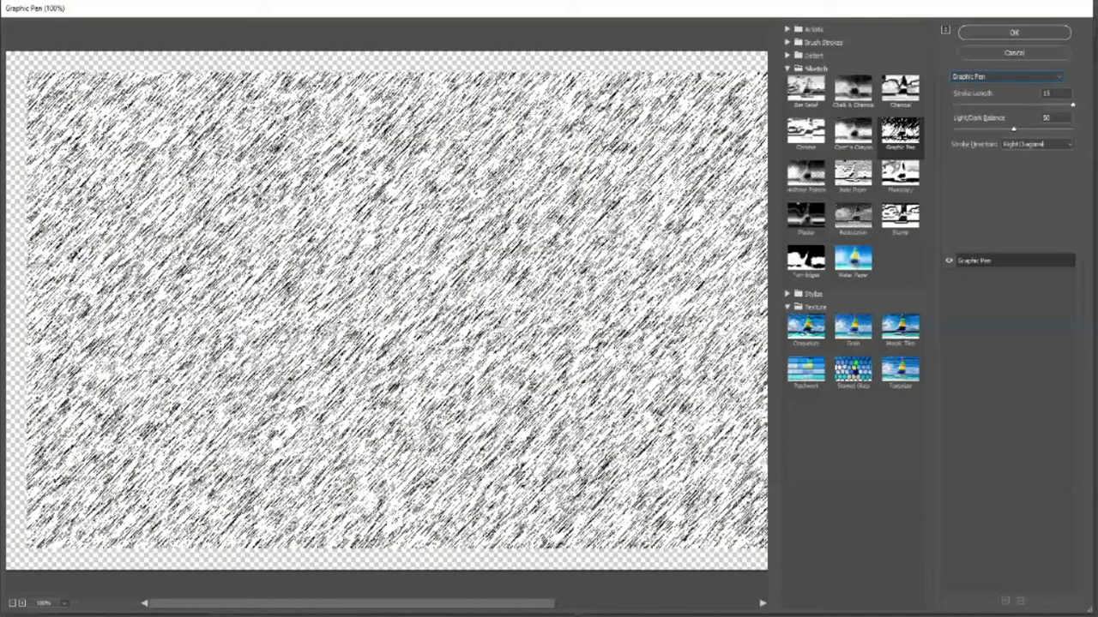
Preview Halftone Pattern and other filters, ending on a Smudge Stick preview.
{"action": "key", "text": "Down"}
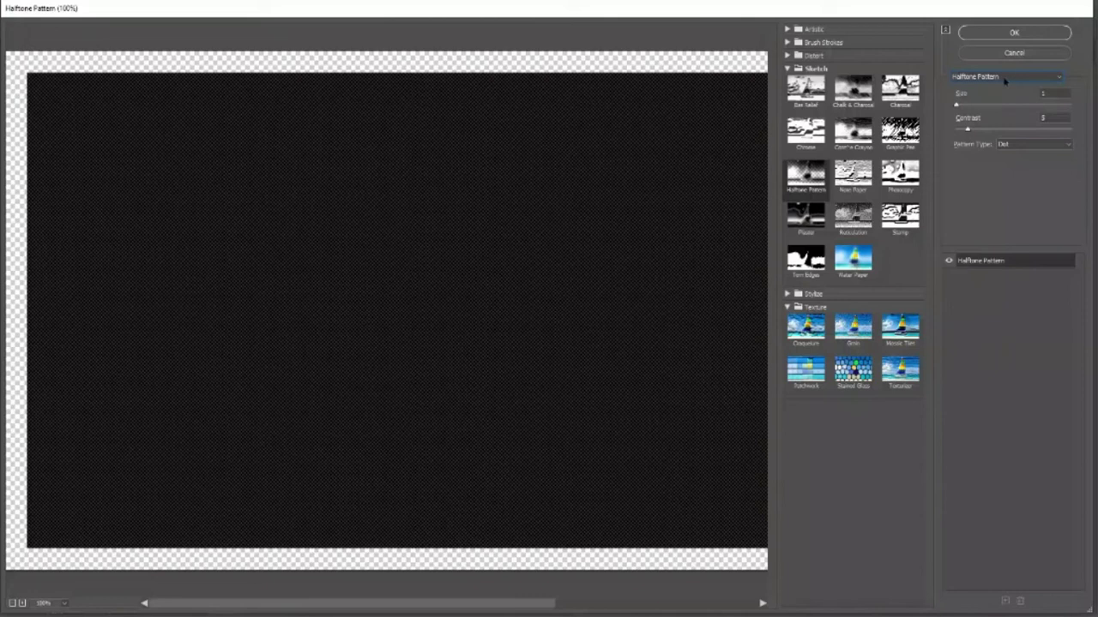
{"action": "scroll", "coordinate": [1005, 80], "scroll_direction": "down", "scroll_amount": 9}
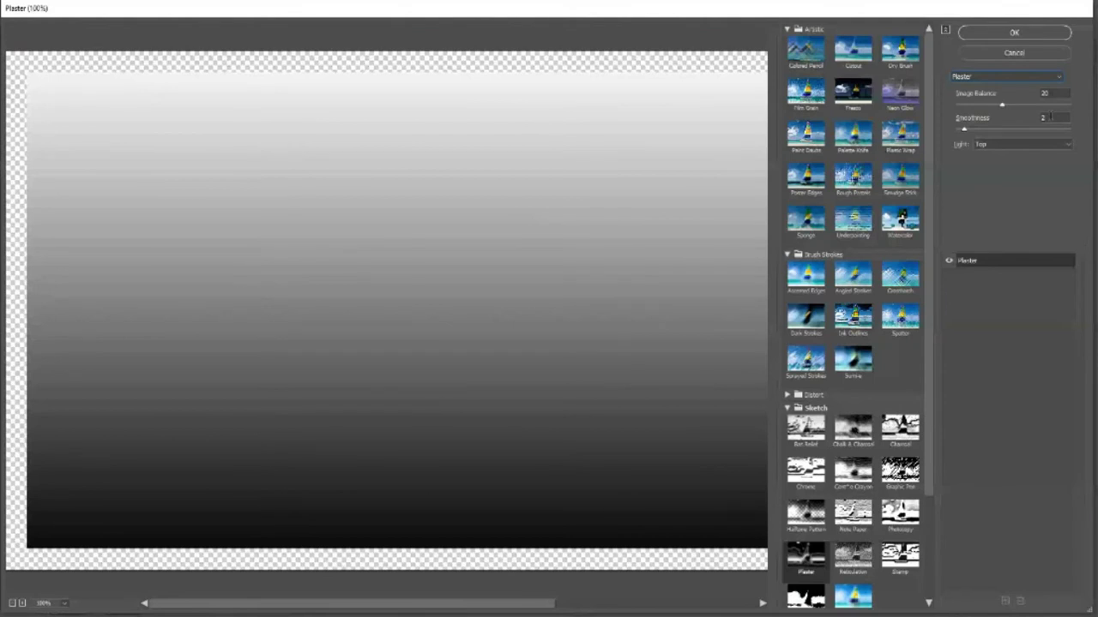
{"action": "left_click", "coordinate": [1005, 76]}
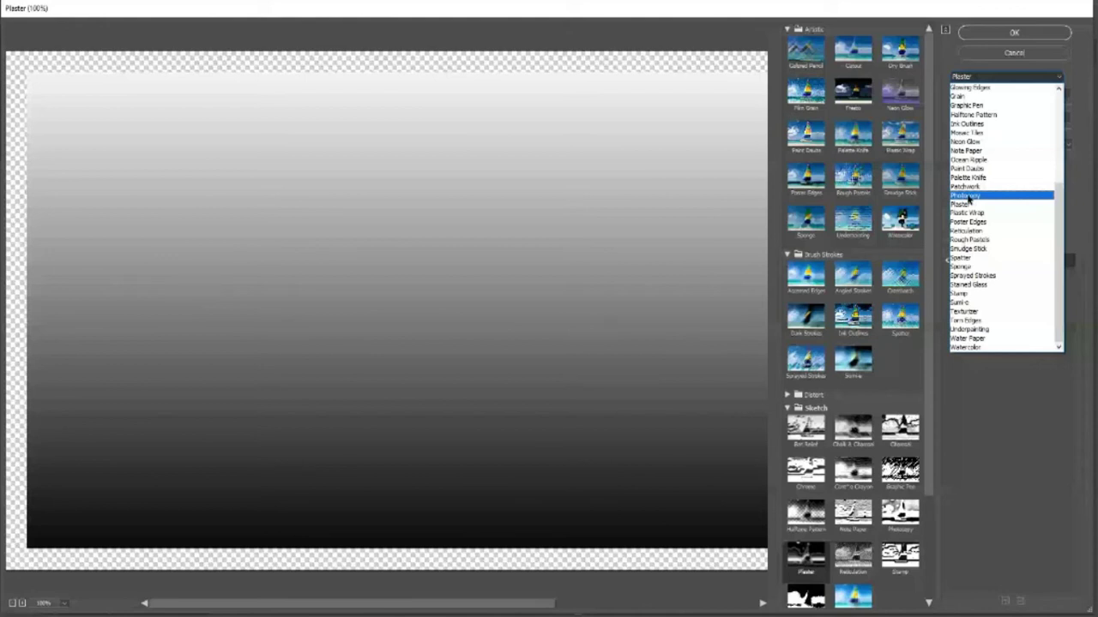
{"action": "left_click", "coordinate": [969, 248]}
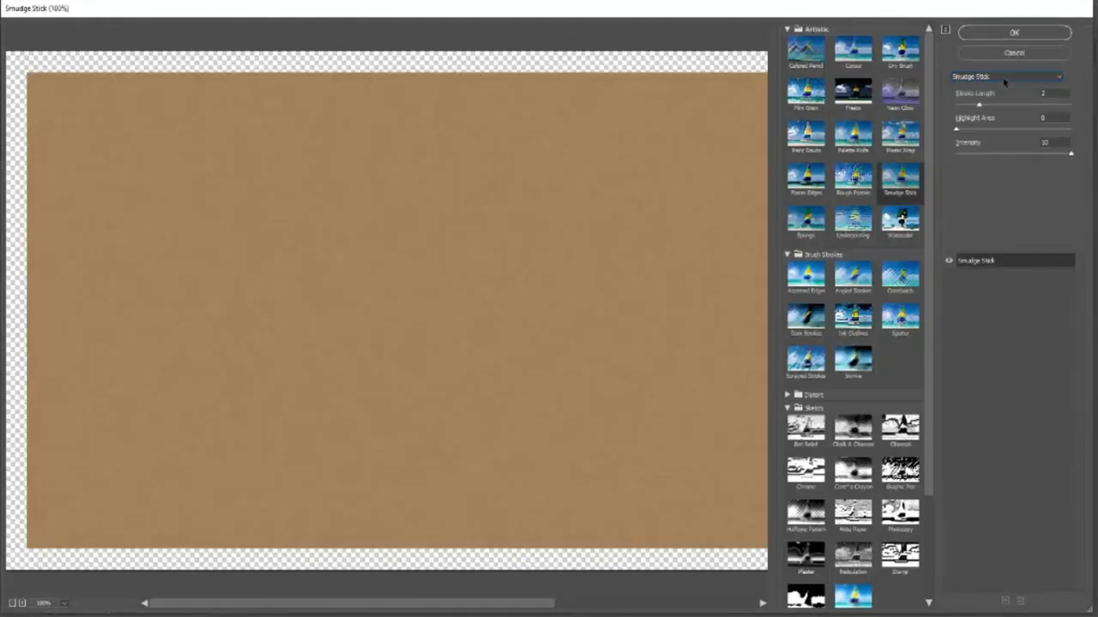
Try the Spatter, Sumi-e and Water Paper filters in turn.
{"action": "left_click", "coordinate": [1003, 77]}
{"action": "left_click", "coordinate": [964, 258]}
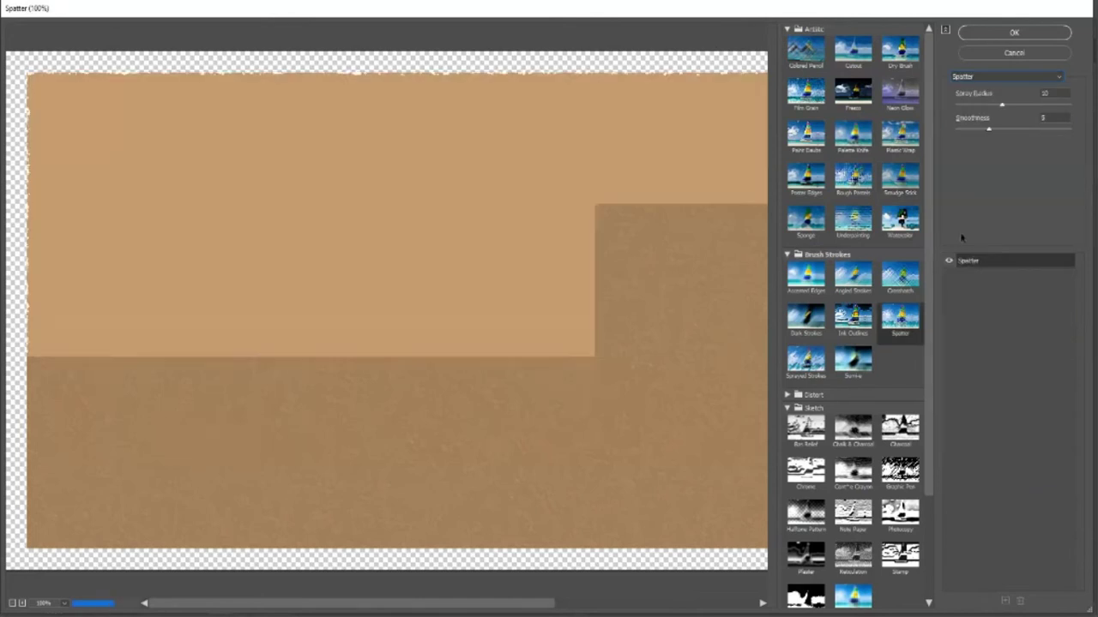
{"action": "left_click", "coordinate": [981, 78]}
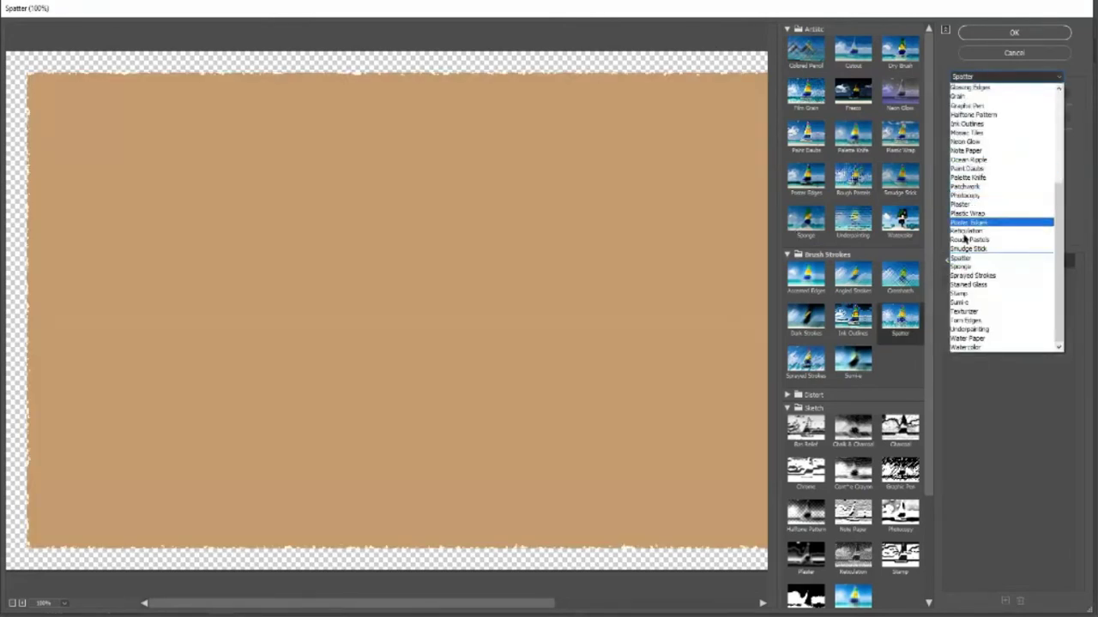
{"action": "left_click", "coordinate": [955, 297]}
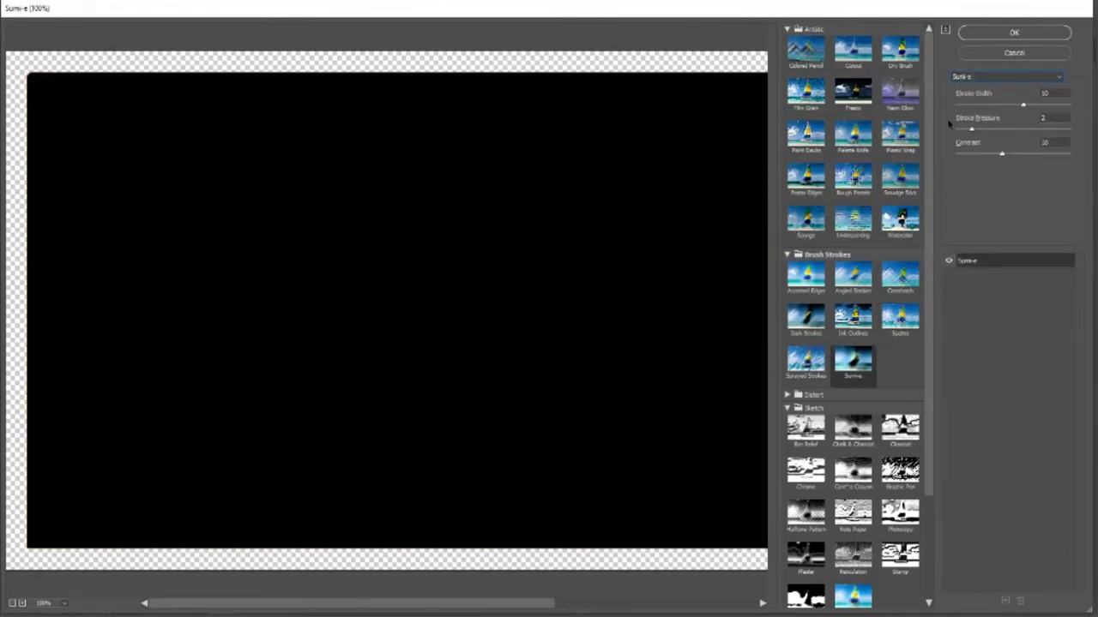
{"action": "left_click", "coordinate": [978, 79]}
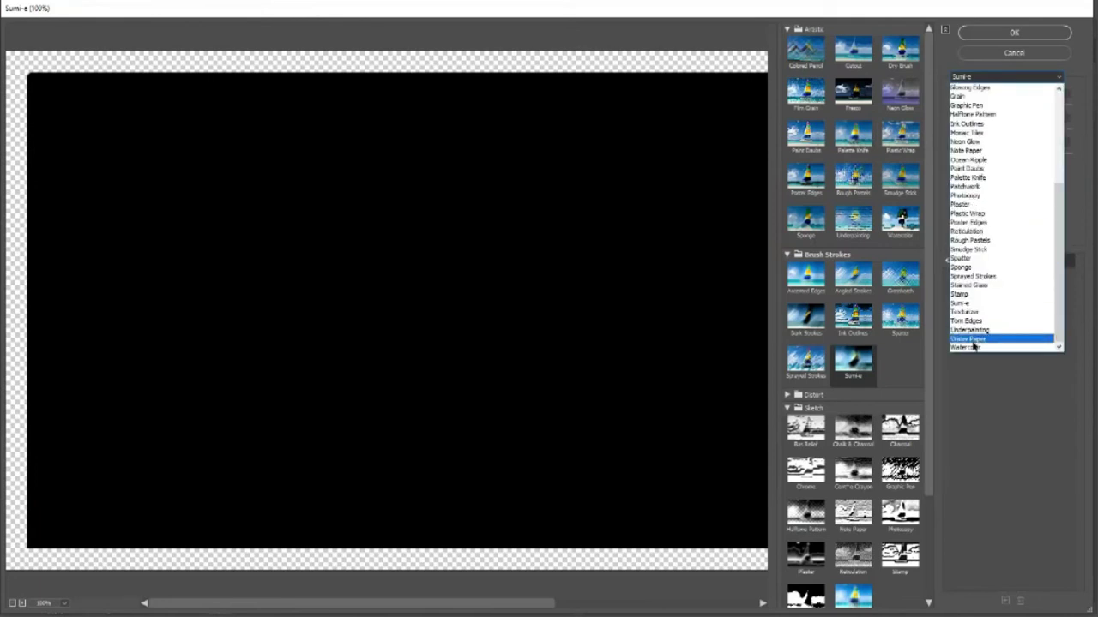
{"action": "left_click", "coordinate": [972, 339]}
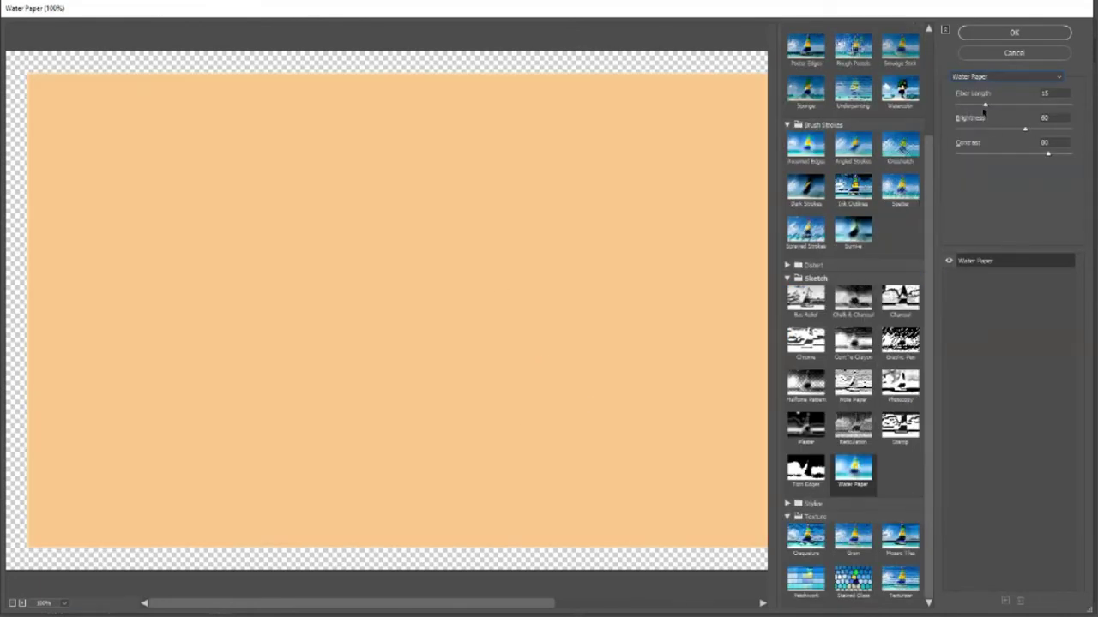
Raise Water Paper fiber length to 25, then preview Watercolor and collapse the Artistic category.
{"action": "mouse_move", "coordinate": [985, 104]}
{"action": "left_mouse_down"}
{"action": "mouse_move", "coordinate": [1021, 106]}
{"action": "mouse_move", "coordinate": [1026, 118]}
{"action": "left_mouse_up"}
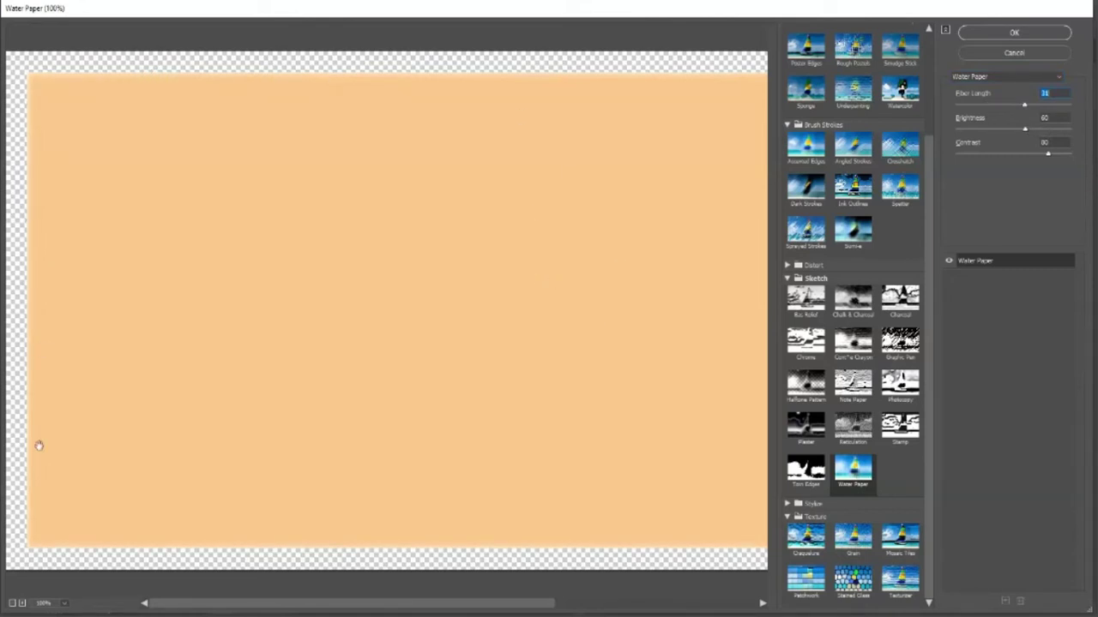
{"action": "left_click", "coordinate": [994, 77]}
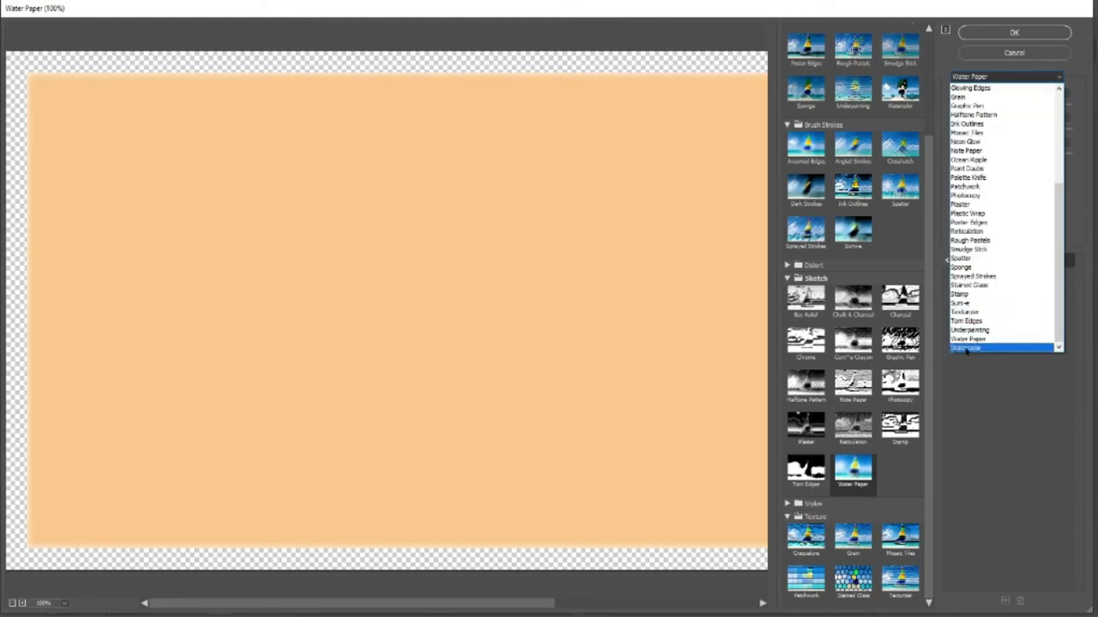
{"action": "left_click", "coordinate": [964, 347]}
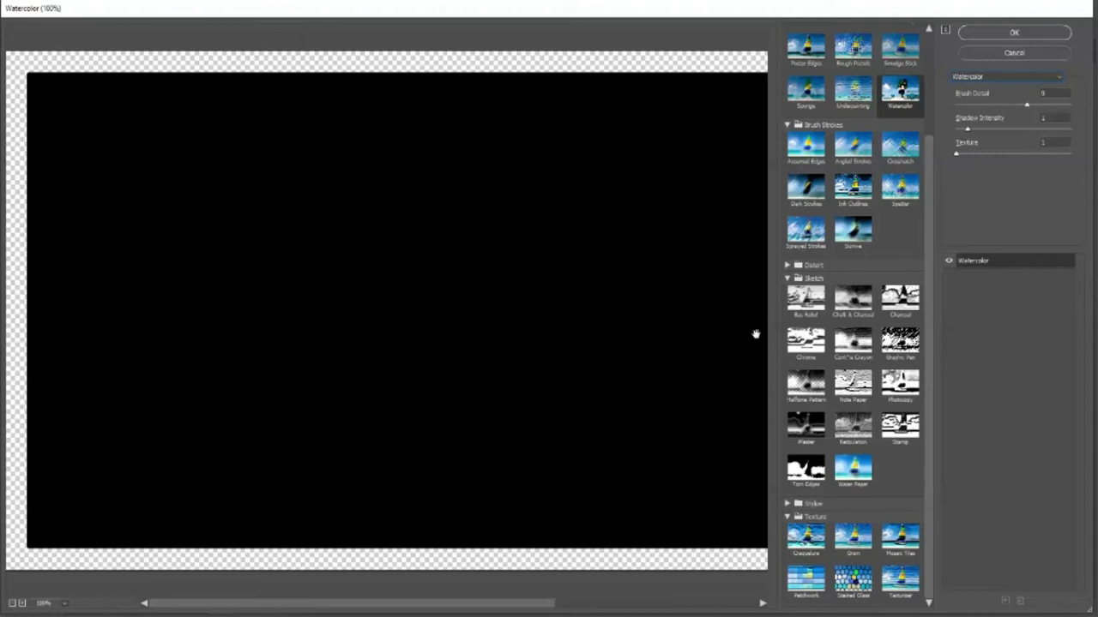
{"action": "left_click", "coordinate": [786, 29]}
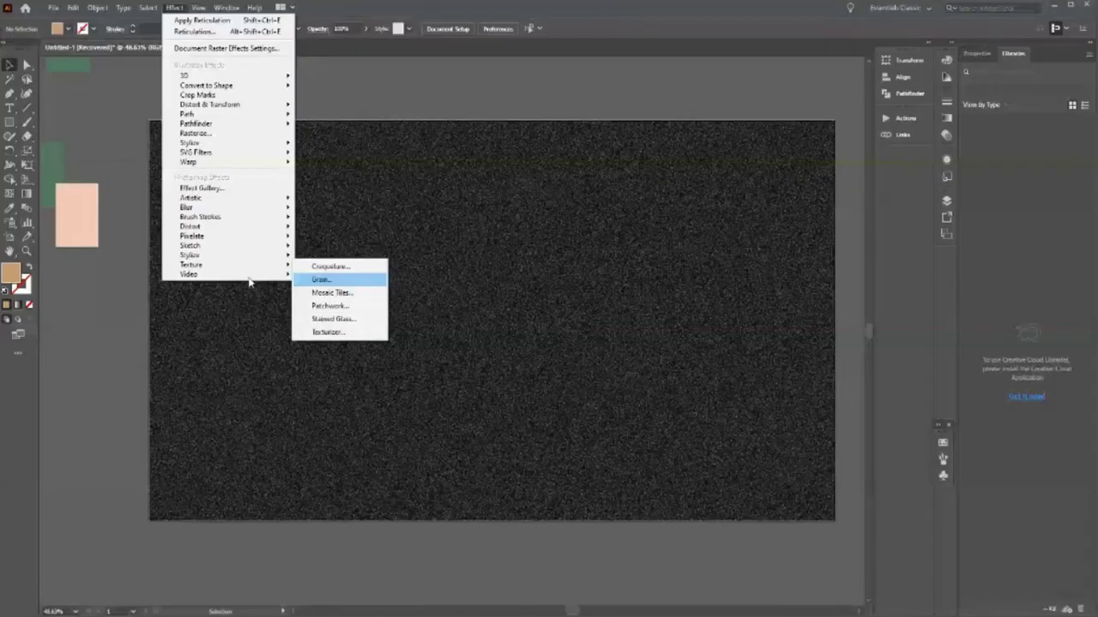
{"action": "mouse_move", "coordinate": [191, 265]}
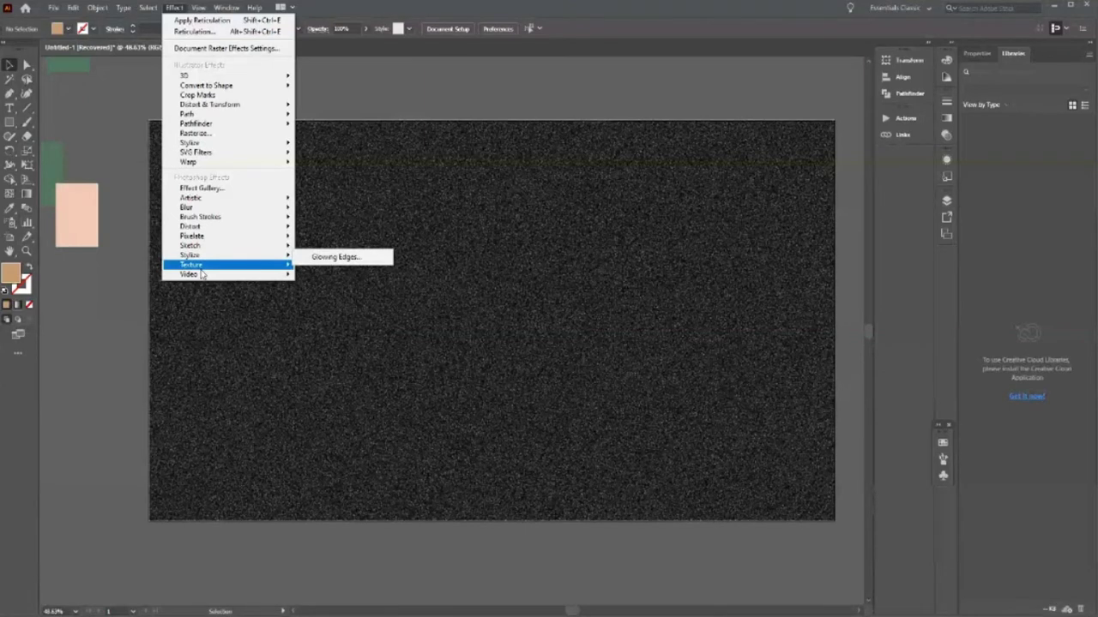
Close the Effect menu, leaving the green rectangle with its fine grain texture.
{"action": "left_click", "coordinate": [244, 394]}
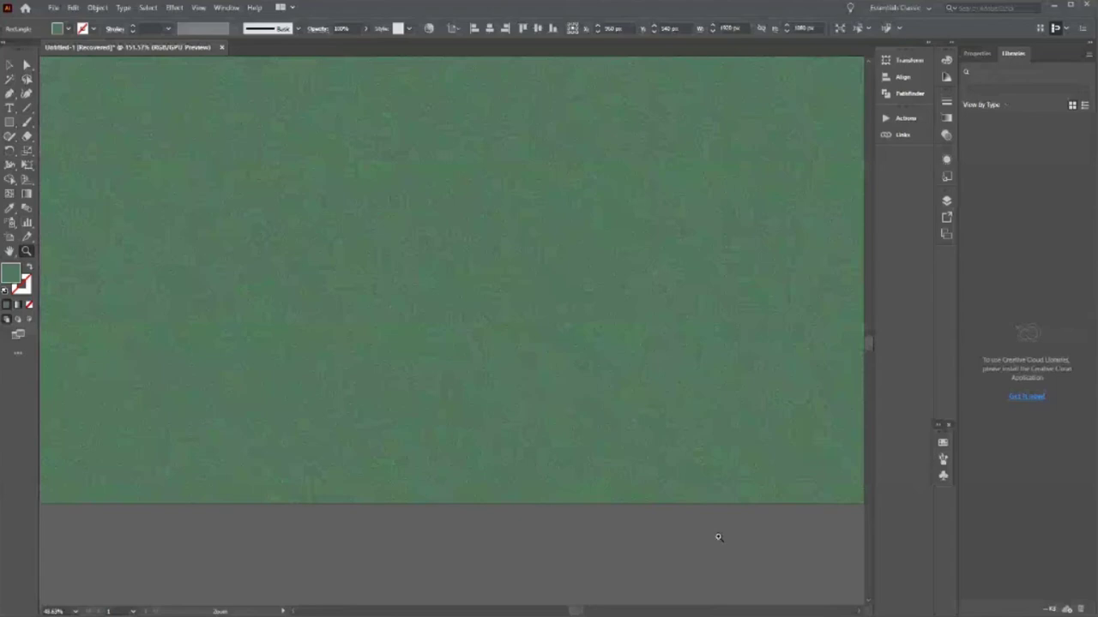
Add the text 'Texture Effect' on the green background, fixing the missing x.
{"action": "key", "text": "t"}
{"action": "left_click", "coordinate": [359, 274]}
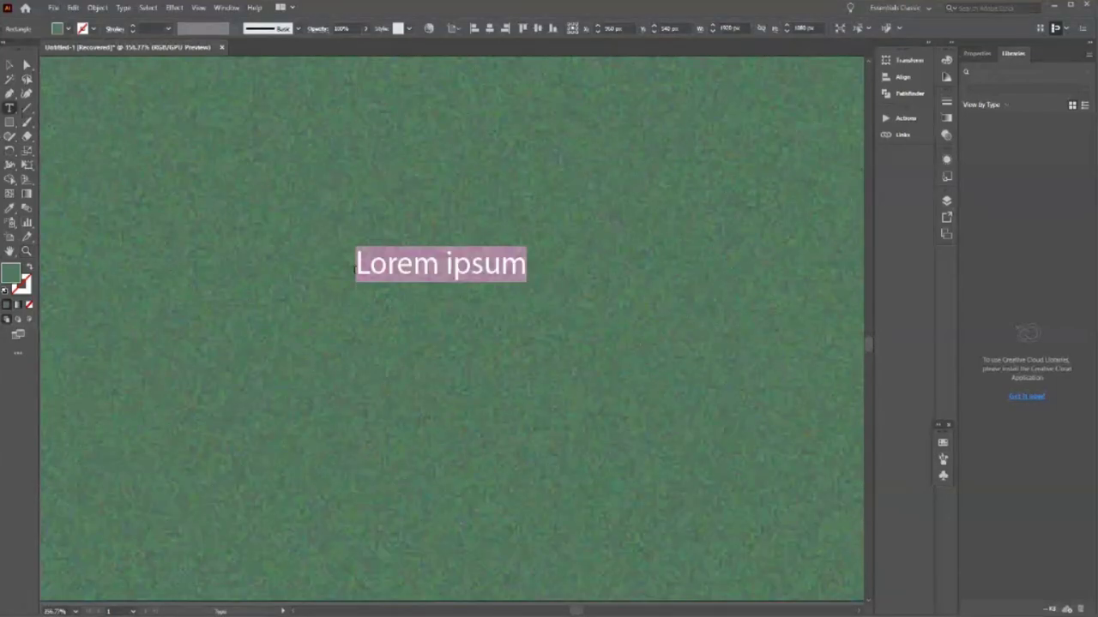
{"action": "type", "text": "Teture Effect"}
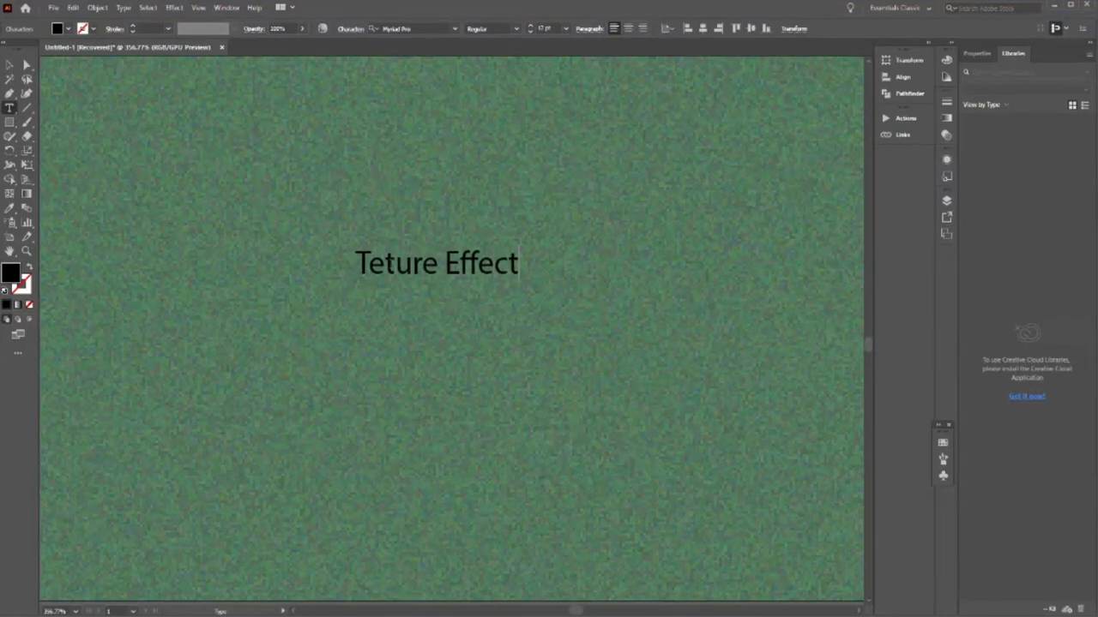
{"action": "key", "text": "Left"}
{"action": "key", "text": "Left"}
{"action": "key", "text": "Left"}
{"action": "type", "text": "x"}
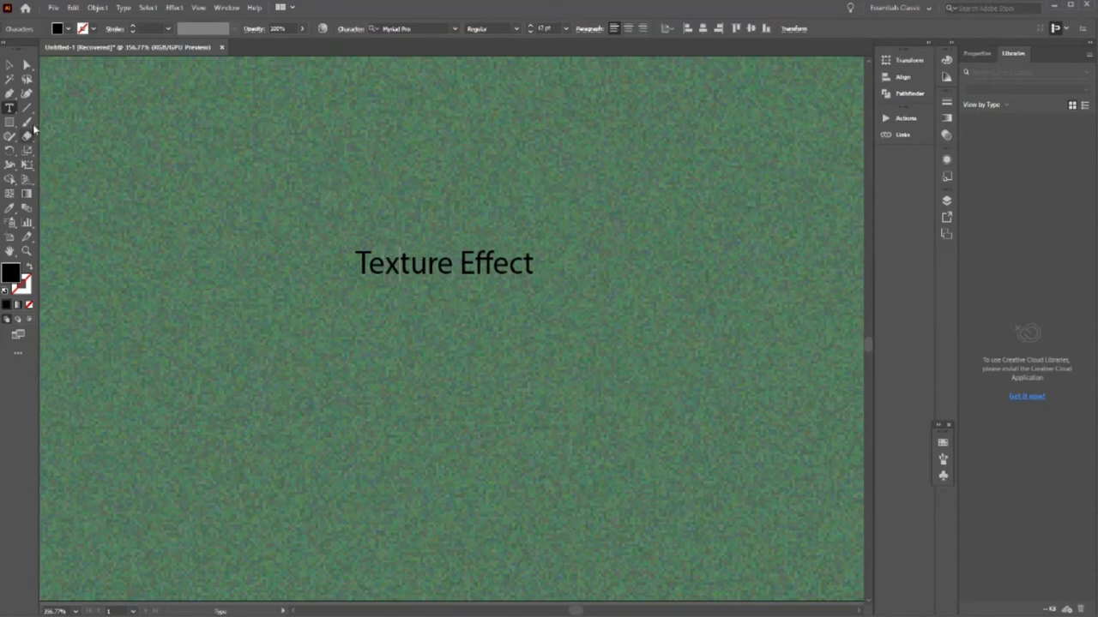
{"action": "key", "text": "Escape"}
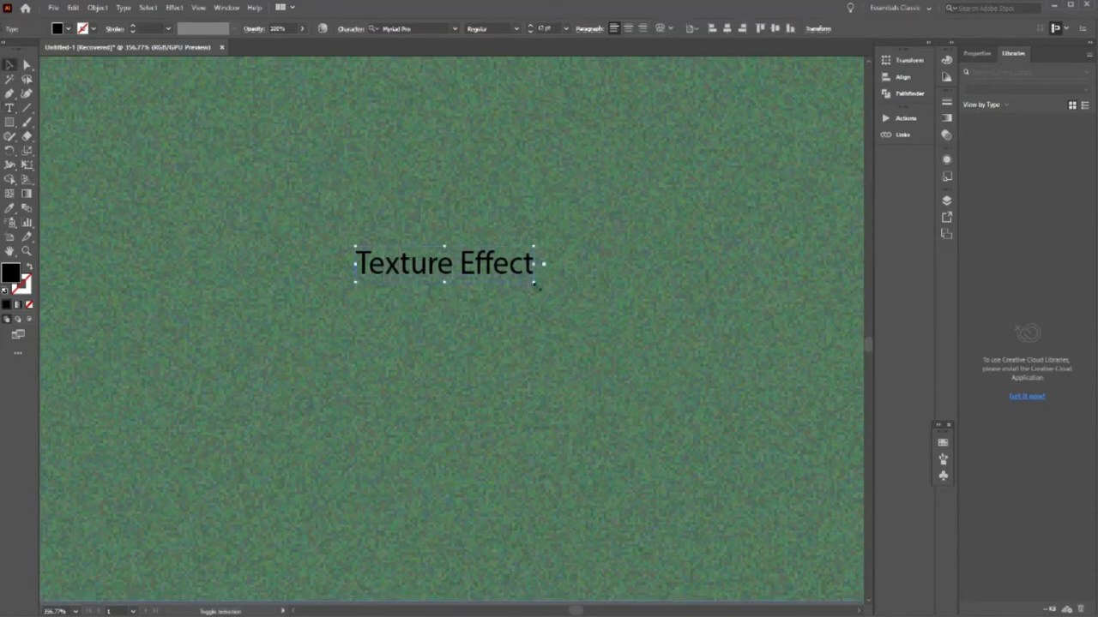
Enlarge the heading, move it left, and colour it orange.
{"action": "mouse_move", "coordinate": [535, 280]}
{"action": "left_mouse_down"}
{"action": "mouse_move", "coordinate": [636, 359]}
{"action": "mouse_move", "coordinate": [735, 351]}
{"action": "left_mouse_up"}
{"action": "left_click_drag", "start_coordinate": [692, 317], "coordinate": [477, 317]}
{"action": "left_click", "coordinate": [68, 29]}
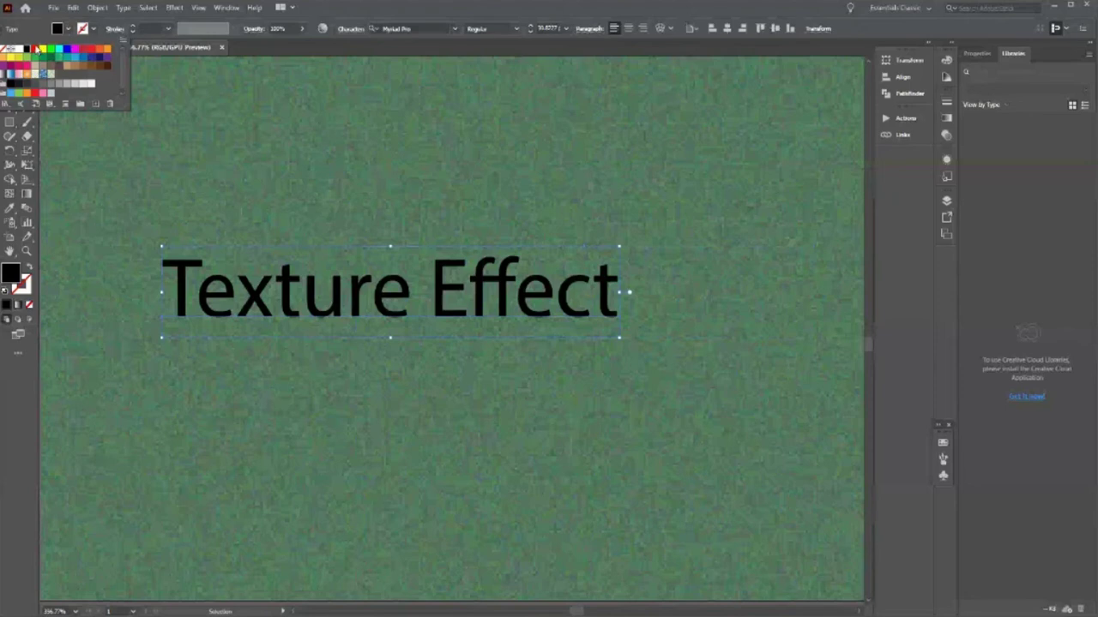
{"action": "left_click", "coordinate": [89, 49]}
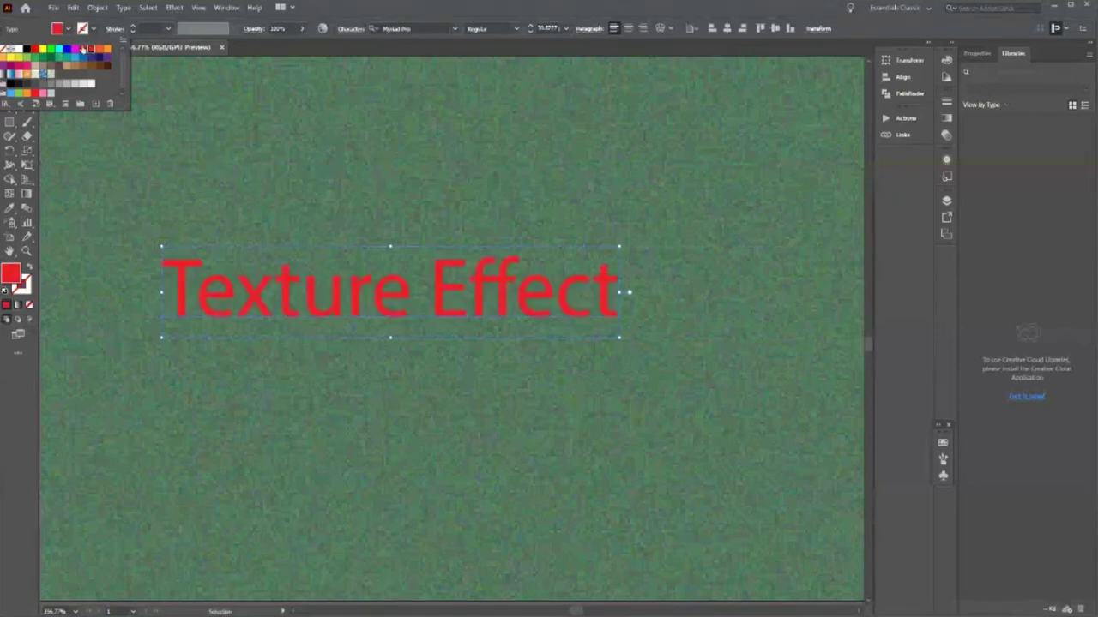
{"action": "left_click", "coordinate": [108, 49]}
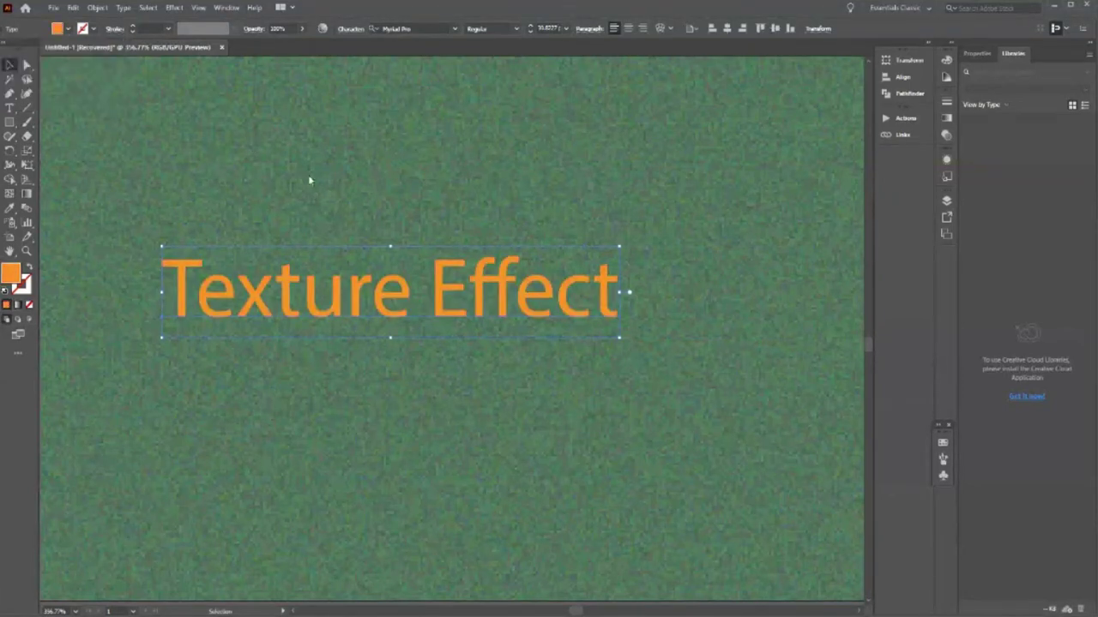
Deselect and zoom in on the heading, then zoom out to the whole artboard.
{"action": "left_click", "coordinate": [269, 559]}
{"action": "key", "text": "z"}
{"action": "left_click_drag", "start_coordinate": [330, 330], "coordinate": [369, 331]}
{"action": "key", "text": "v"}
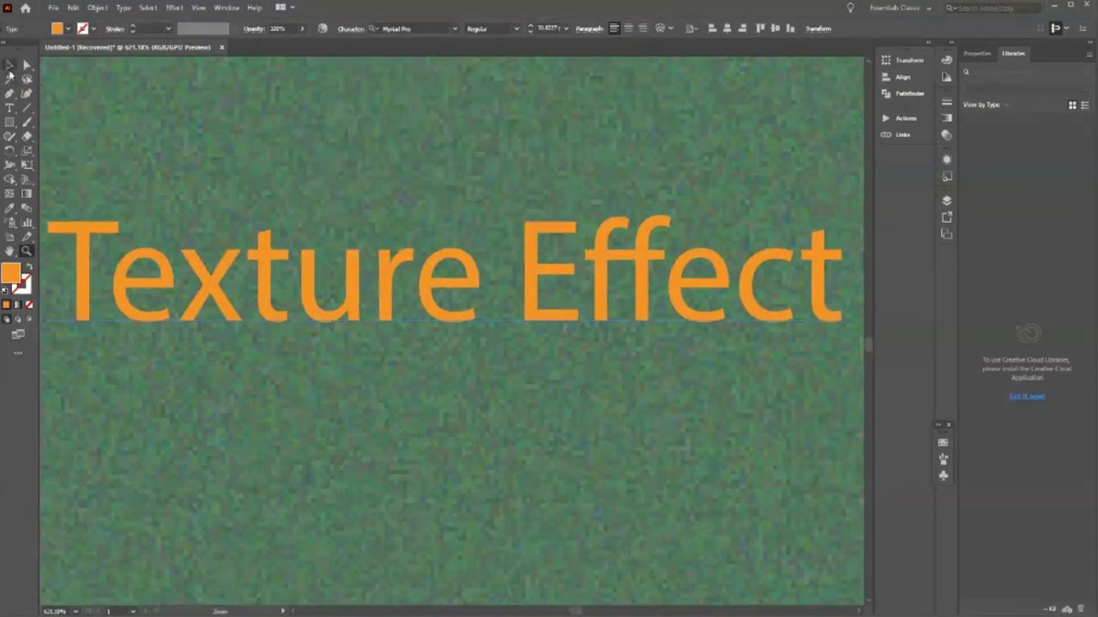
{"action": "key", "text": "z"}
{"action": "left_click_drag", "start_coordinate": [483, 166], "coordinate": [172, 355]}
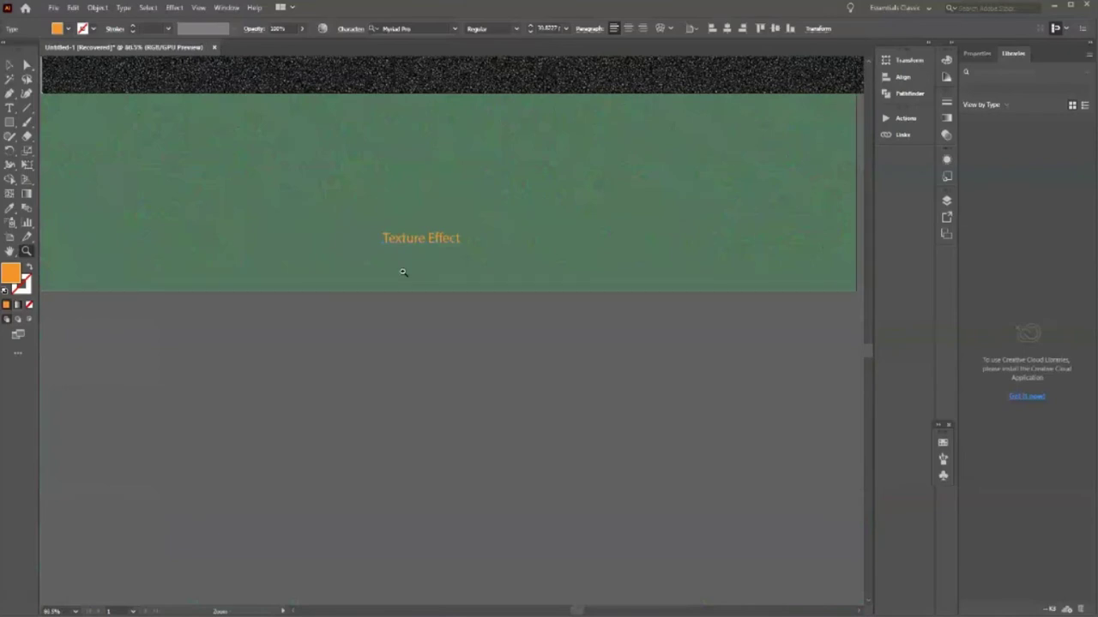
{"action": "left_click_drag", "start_coordinate": [403, 271], "coordinate": [424, 272]}
{"action": "key", "text": "v"}
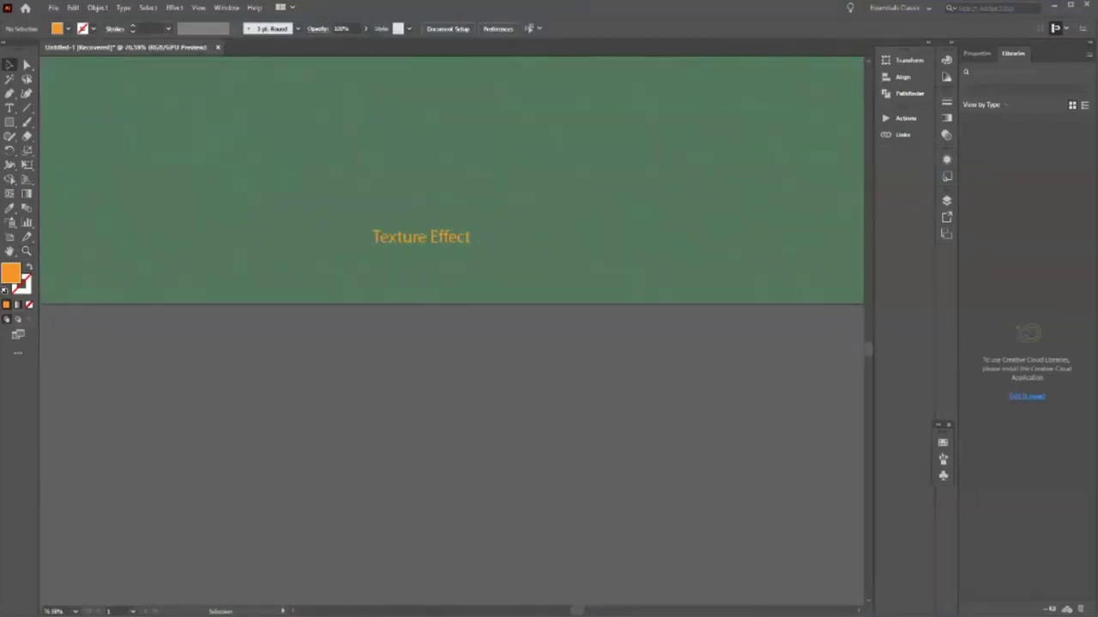